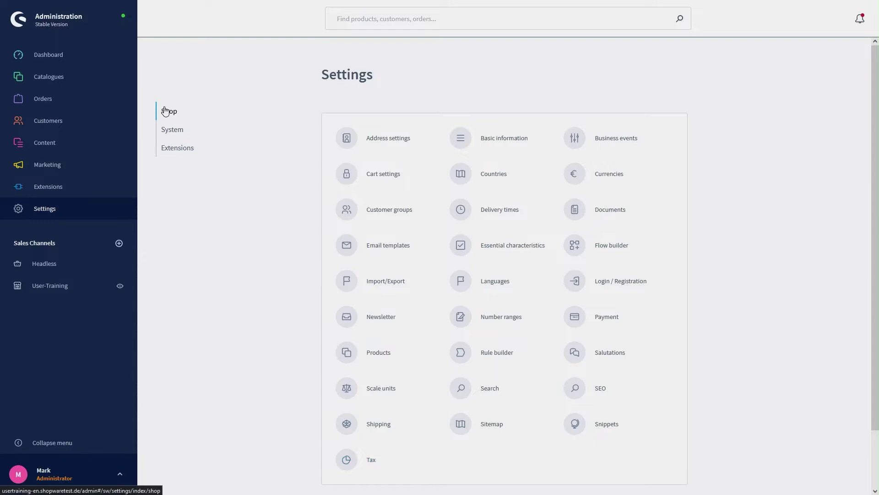
Open the product settings and select User-Training and Headless as the default sales channels for new products.
click(361, 352)
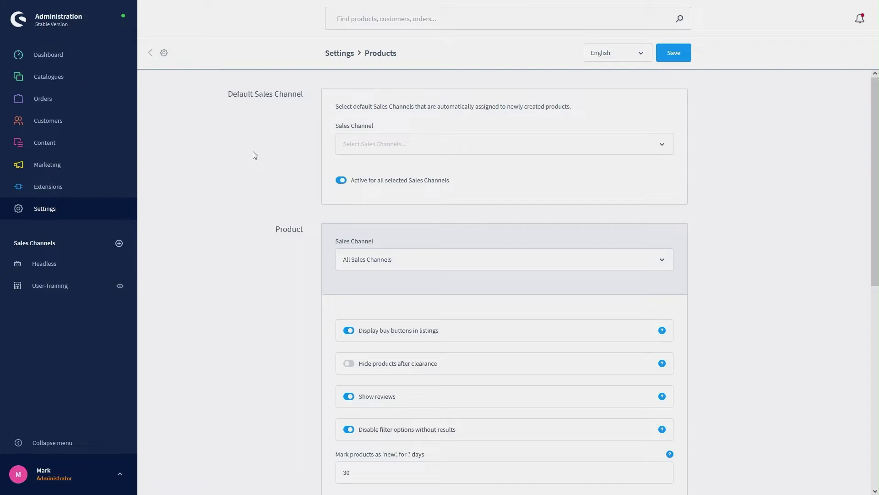
click(435, 150)
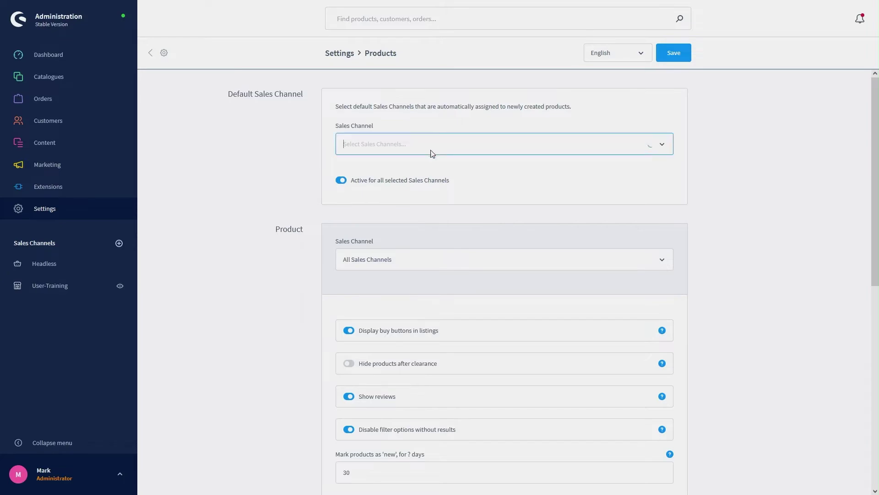
click(373, 179)
click(365, 164)
click(296, 156)
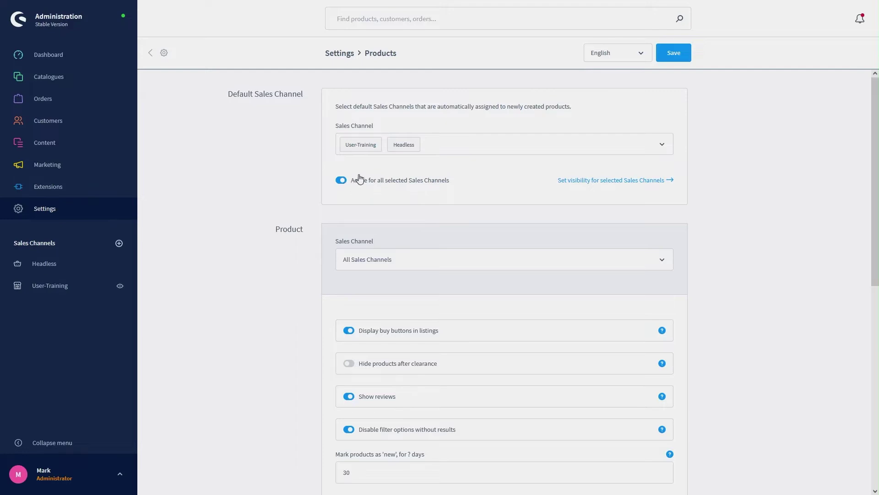
Review the display modes for the selected default sales channels and the sales channel choices of the Product section.
click(569, 183)
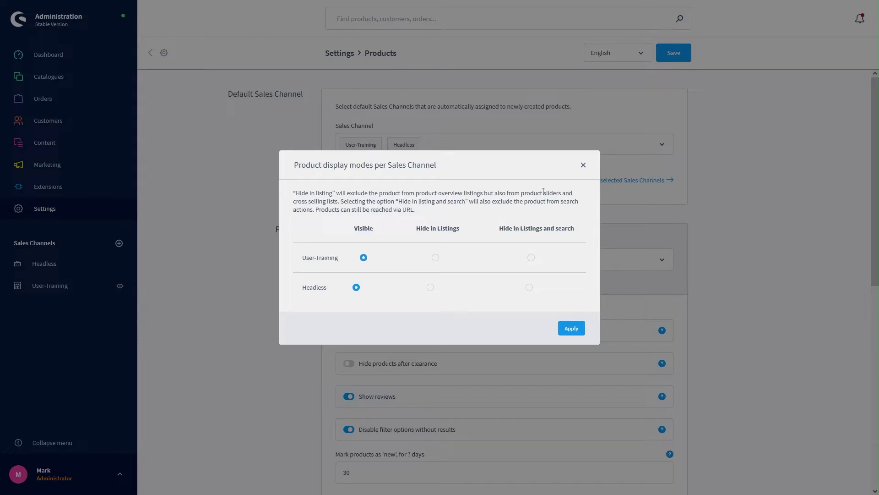
click(585, 165)
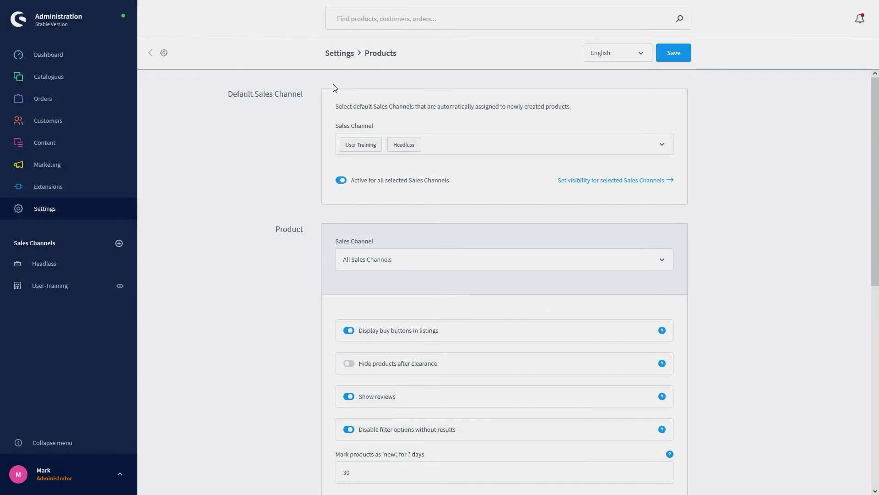
scroll(261, 205, down, 3)
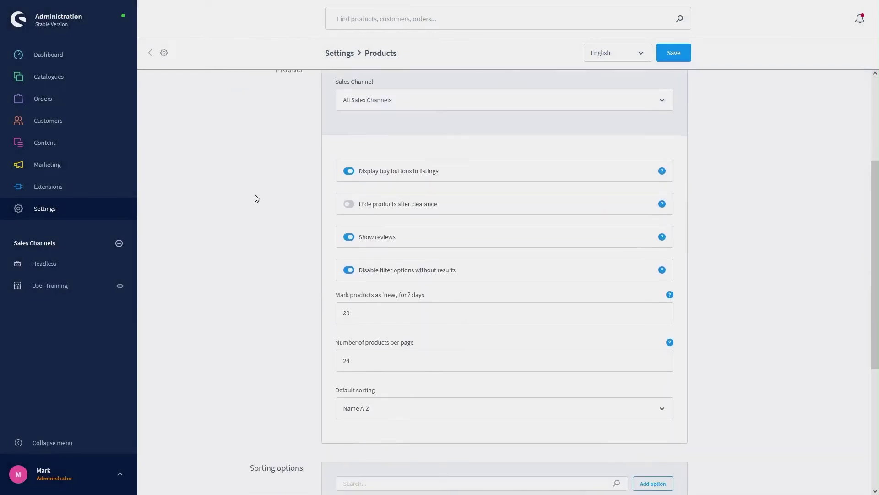
scroll(253, 197, up, 2)
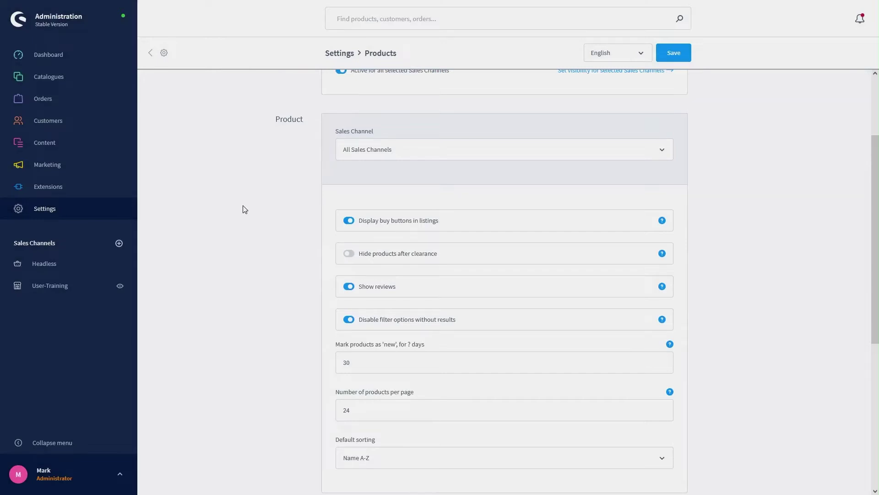
click(395, 153)
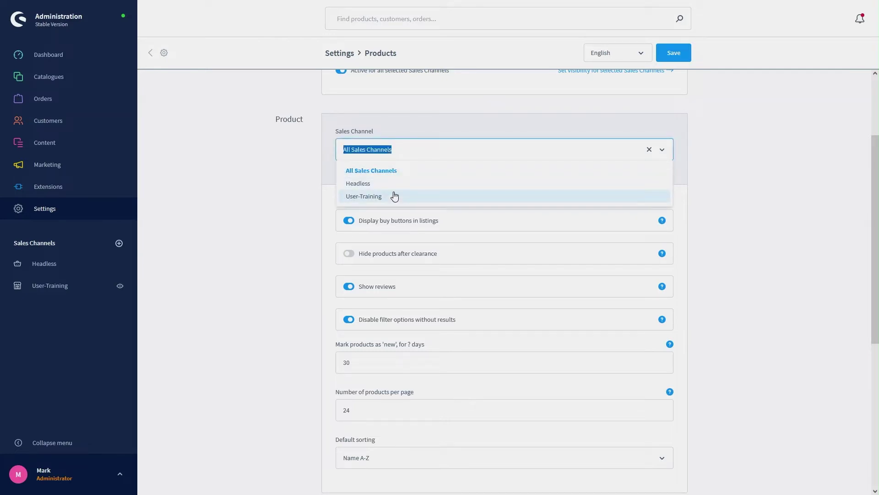
click(270, 174)
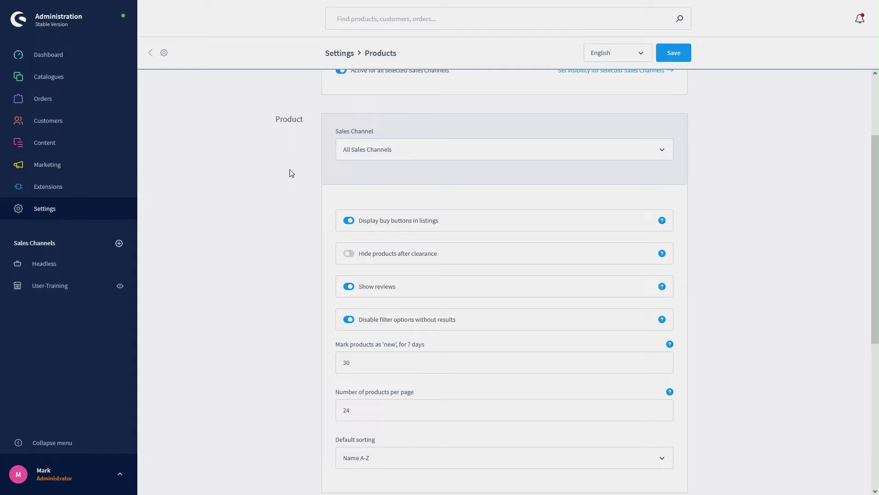
Switch the display of buy buttons in listings off and on again, and check the number of days products count as new.
click(349, 222)
click(349, 222)
scroll(335, 262, down, 2)
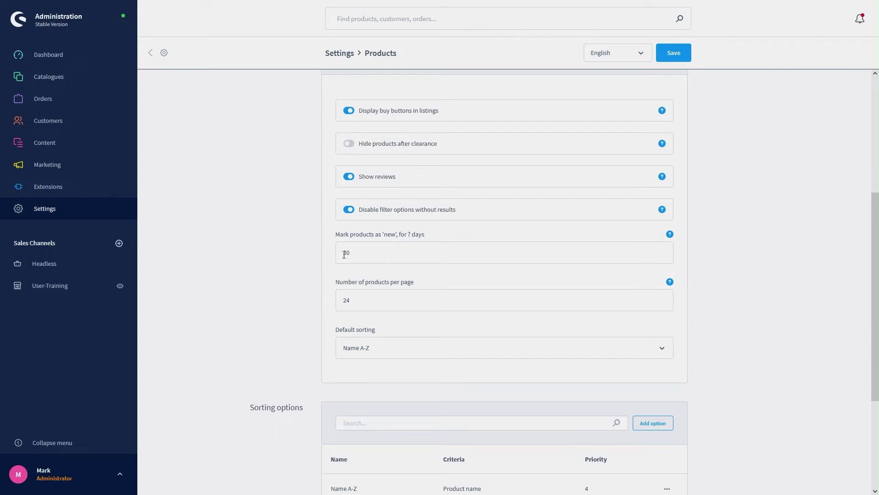
drag(354, 255, 330, 255)
click(330, 255)
drag(350, 253, 330, 255)
click(330, 255)
Set the default product sorting to Topseller.
scroll(322, 243, down, 1)
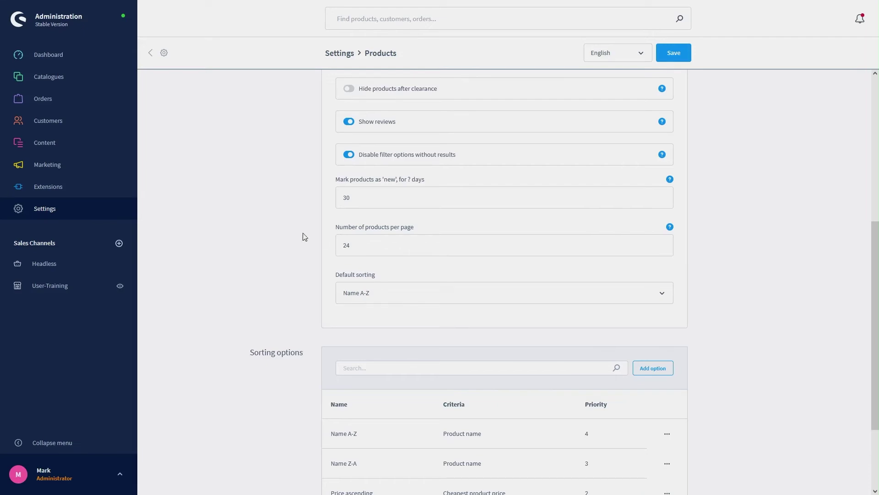
scroll(275, 231, down, 1)
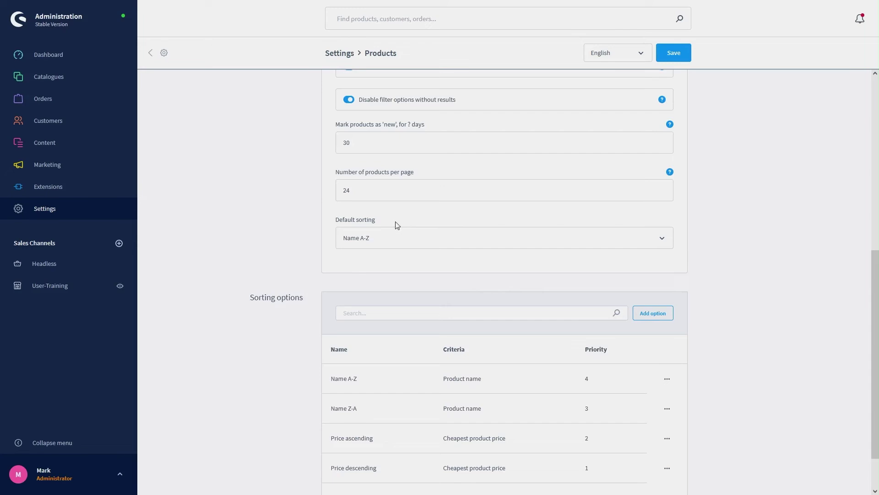
click(383, 240)
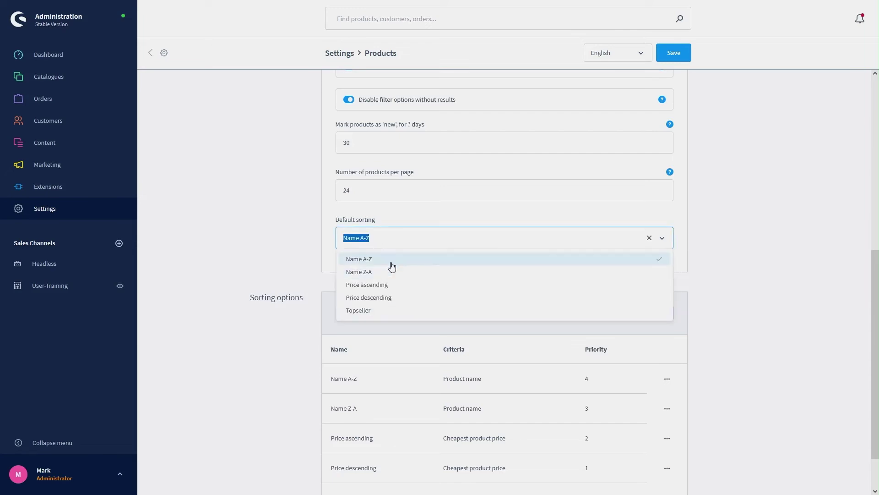
click(377, 312)
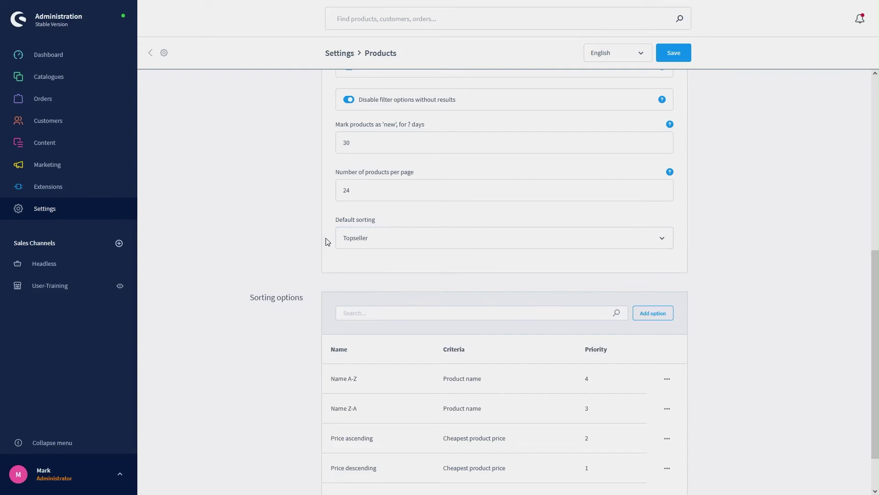
Examine the criteria of the Name A-Z sorting option and return to the product settings.
scroll(311, 231, down, 2)
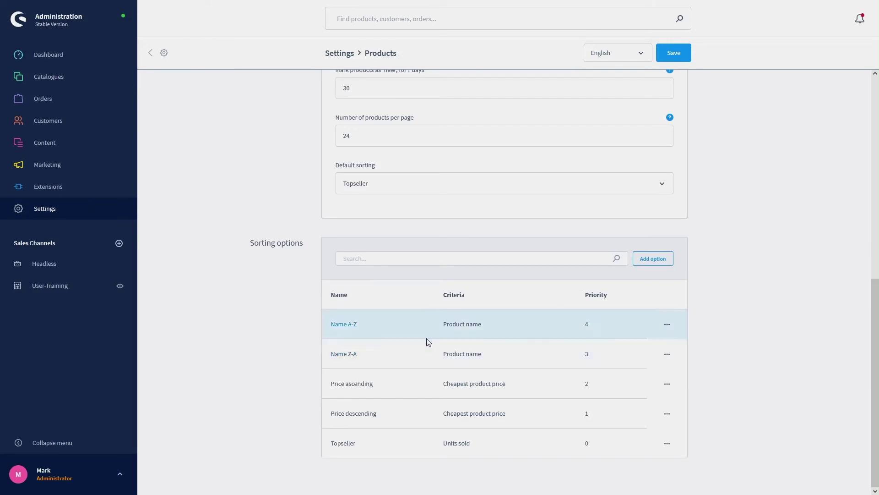
click(341, 326)
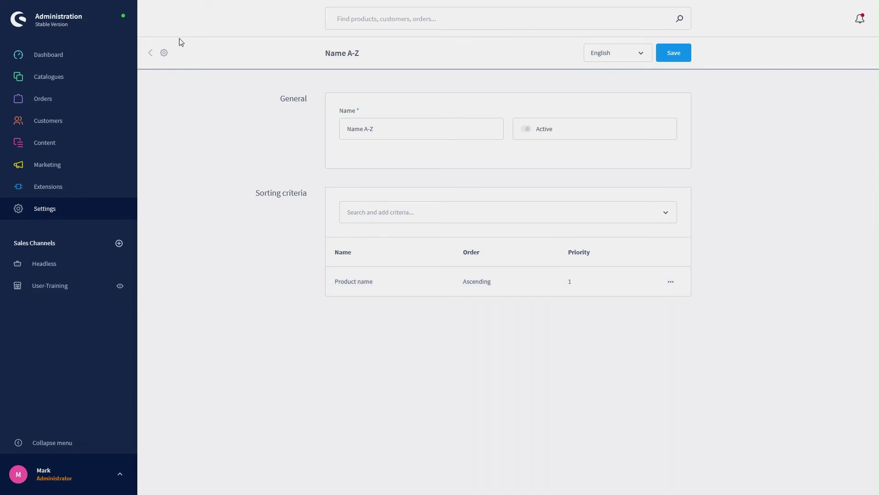
click(163, 54)
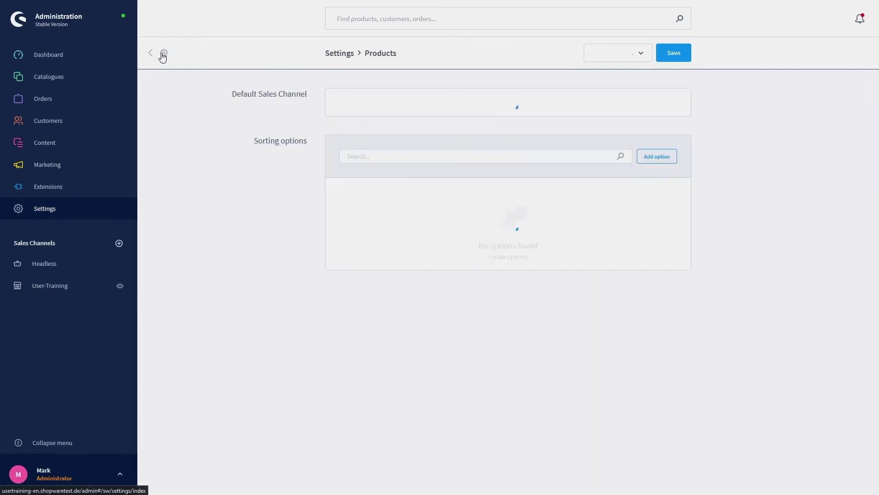
Create a new product sorting option named "Best Beer" and set it to active.
scroll(287, 202, down, 9)
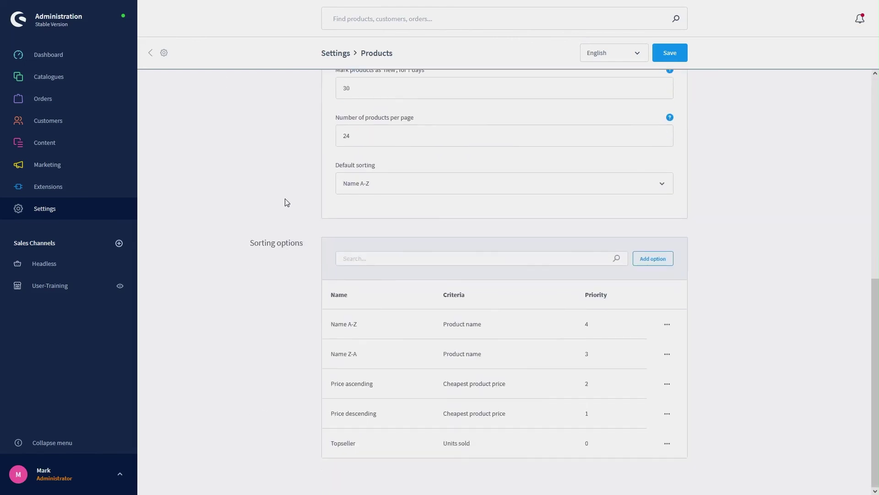
click(639, 260)
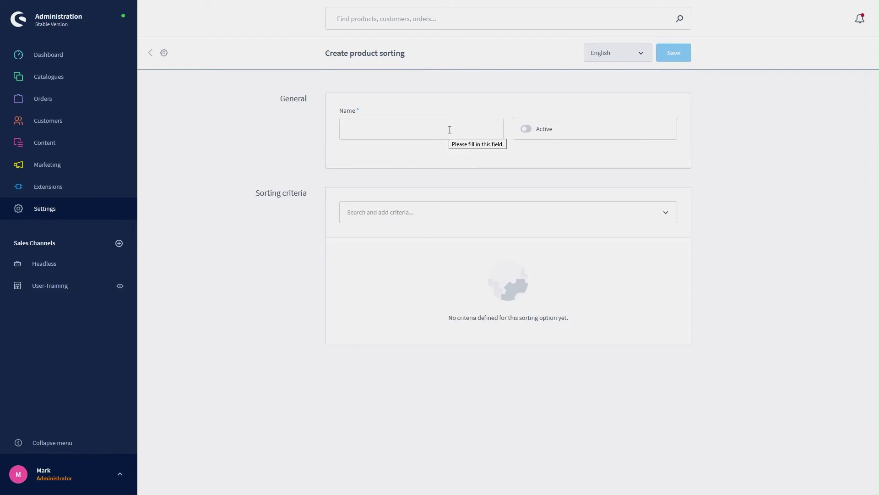
click(436, 128)
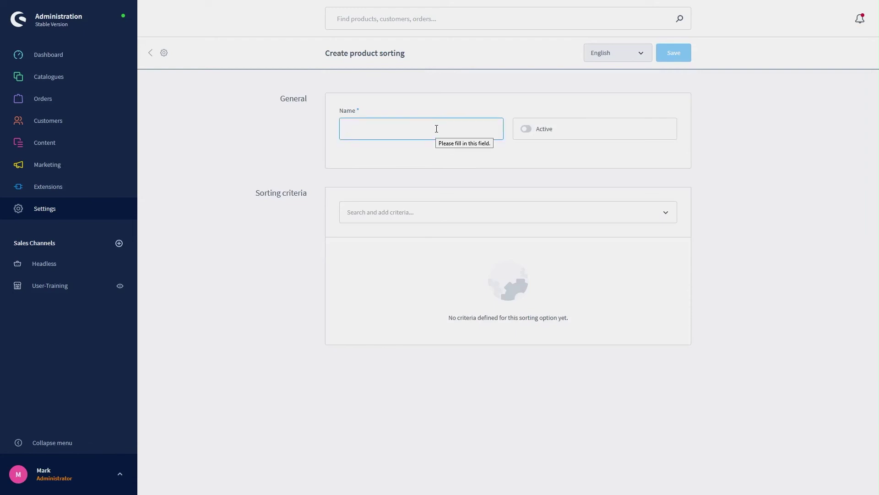
text(Best Bee)
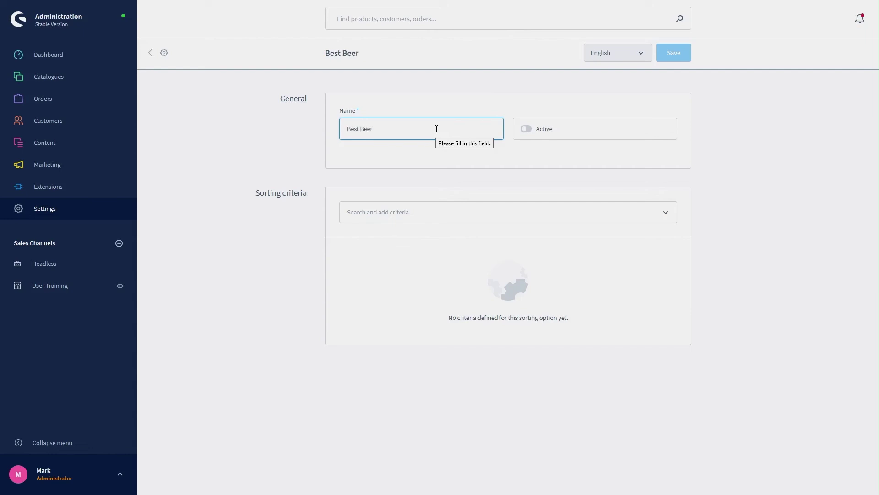
text(r)
click(526, 129)
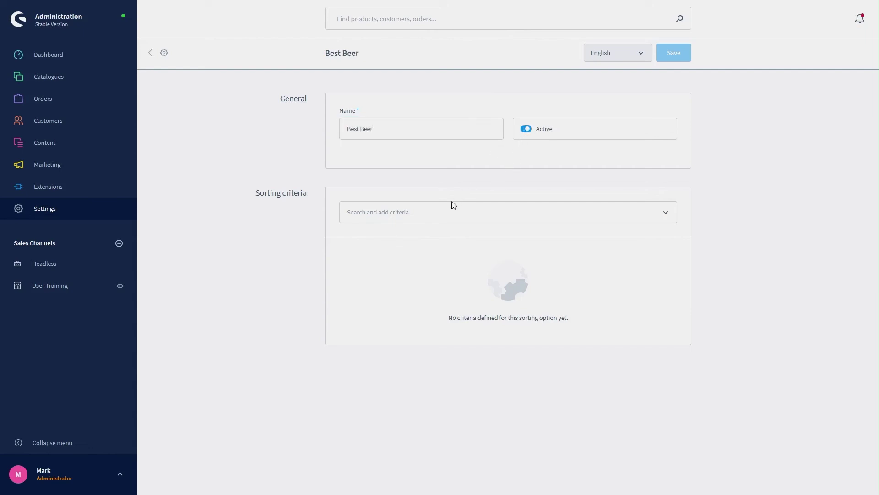
Add Units sold as a sorting criterion in ascending order with priority 1.
click(437, 214)
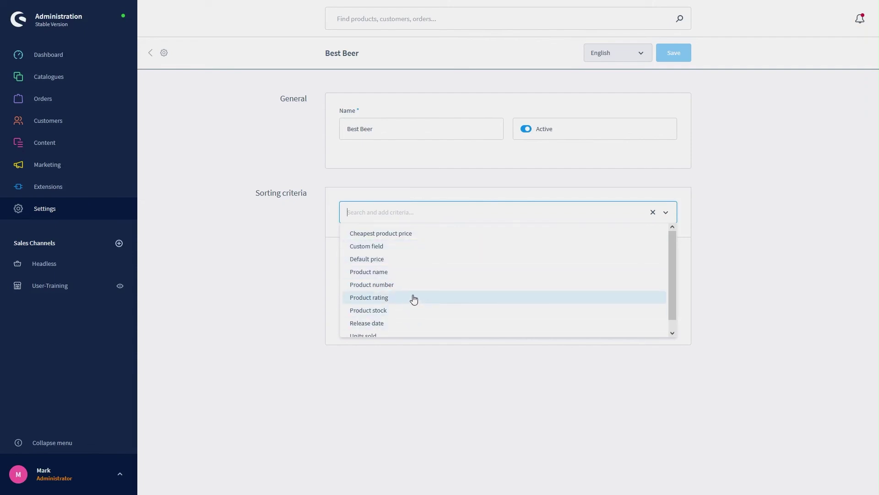
scroll(412, 293, down, 1)
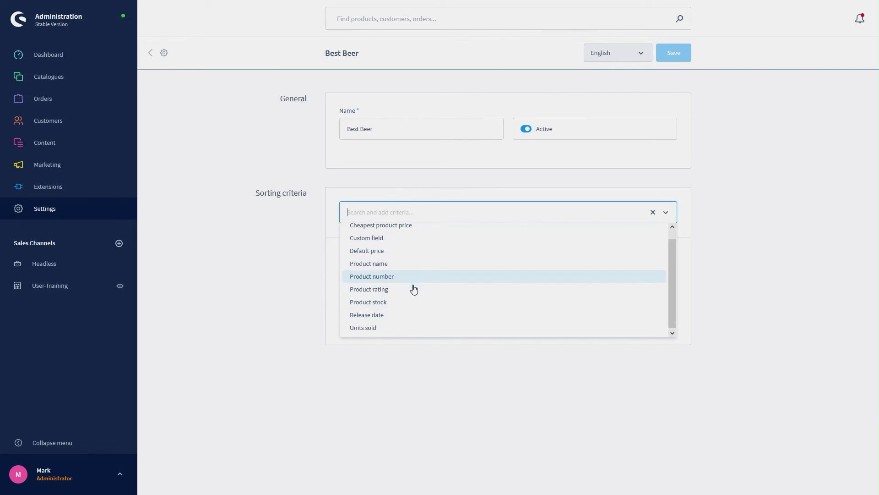
click(400, 328)
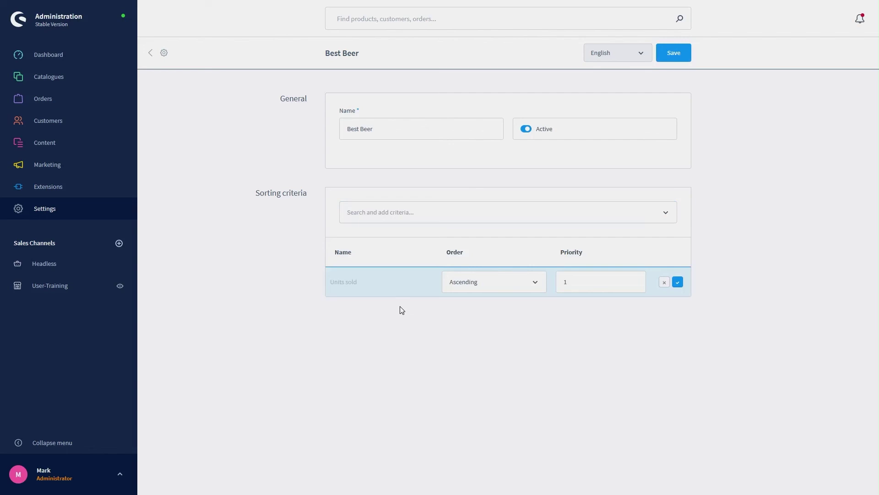
click(678, 282)
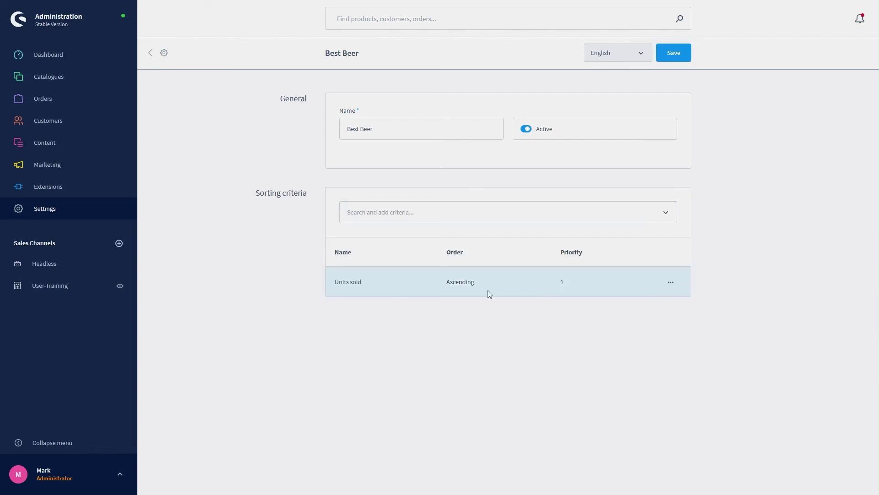
Add Product rating as a second ascending criterion with priority 2 and save the Best Beer sorting option.
click(388, 212)
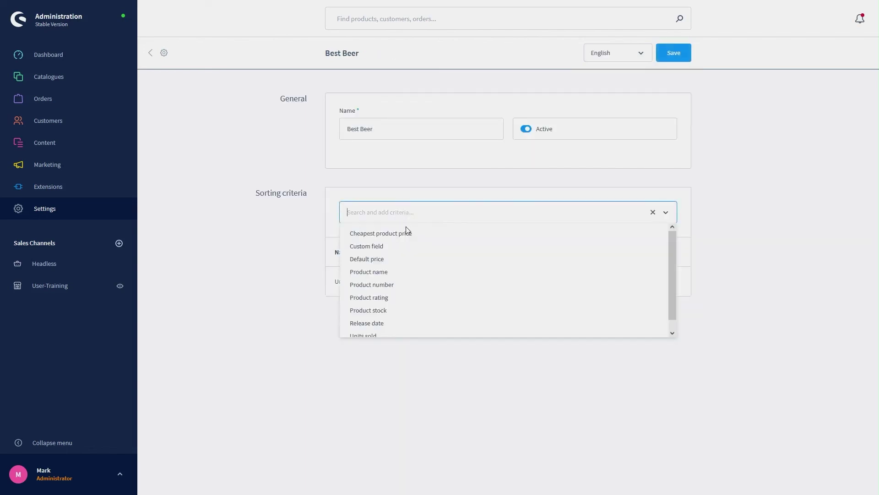
click(430, 297)
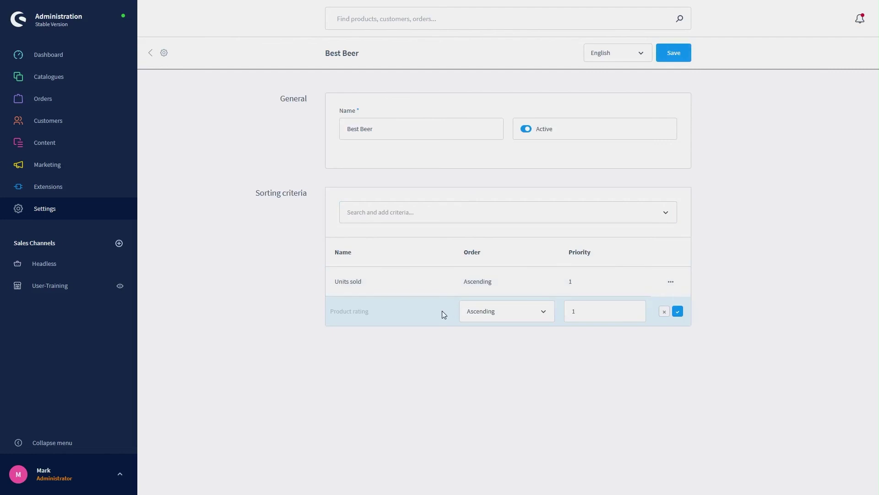
double_click(595, 310)
click(678, 311)
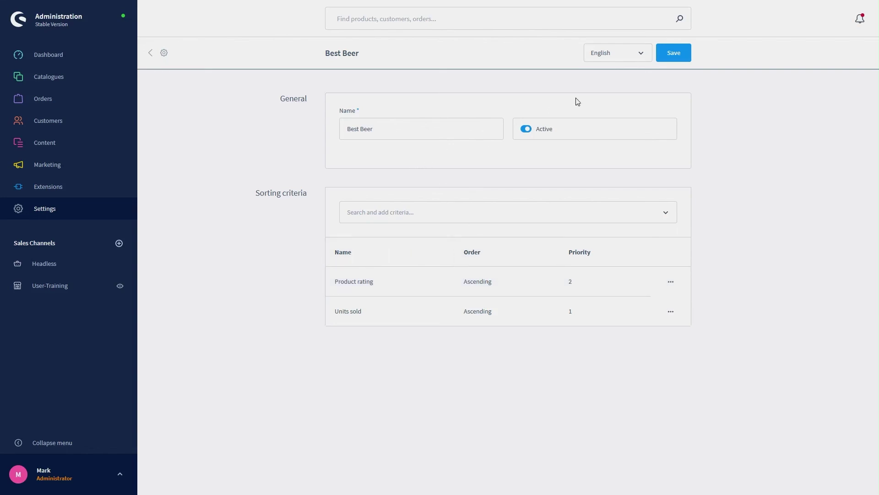
click(677, 53)
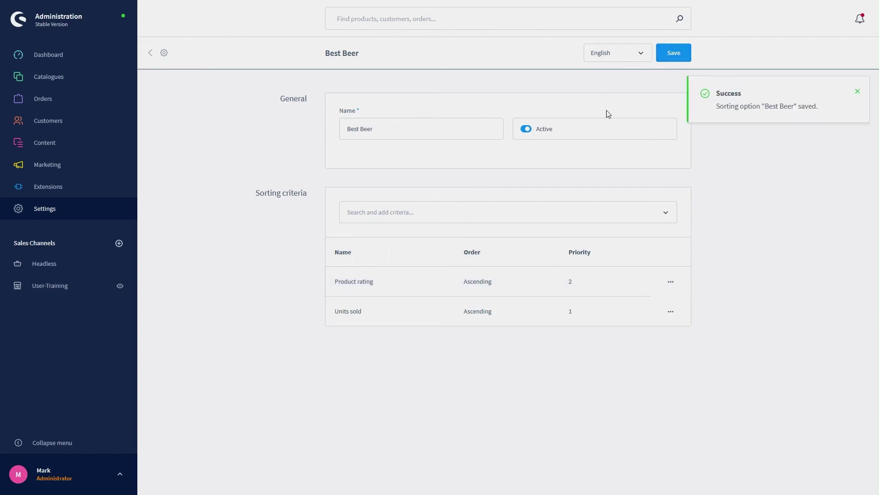
Return to the product settings and open the choices for the default sorting.
click(164, 55)
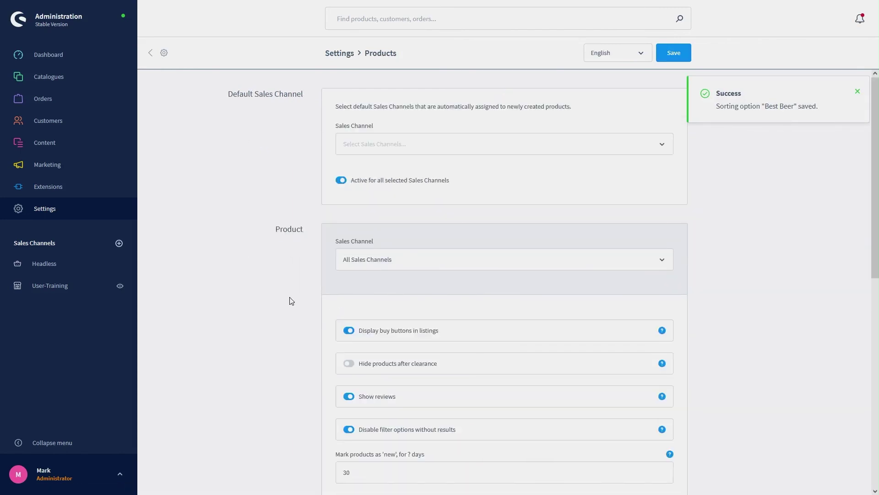
scroll(281, 244, down, 8)
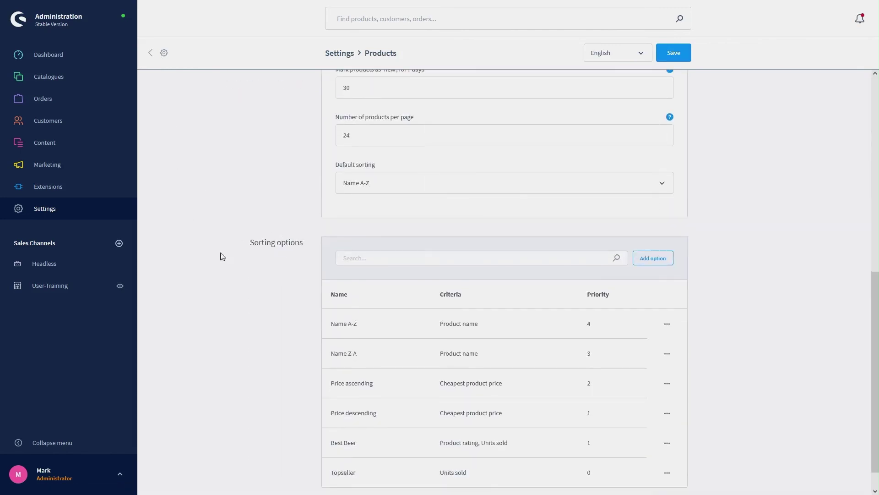
click(409, 187)
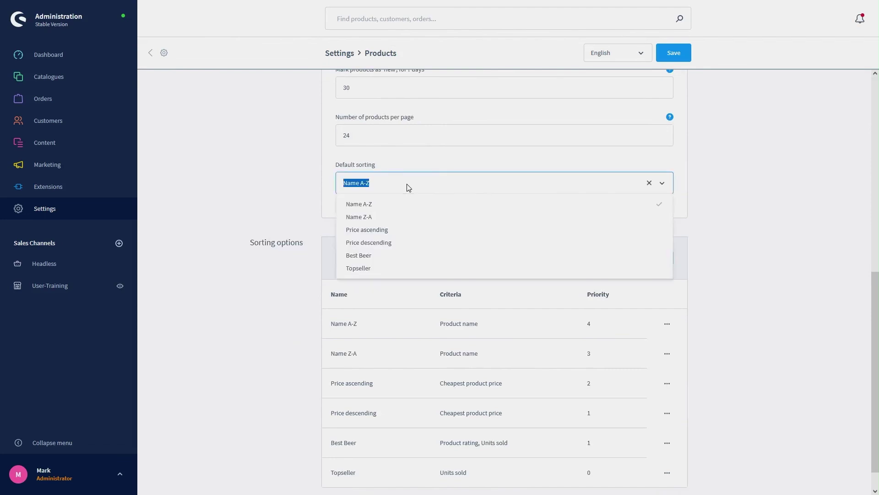